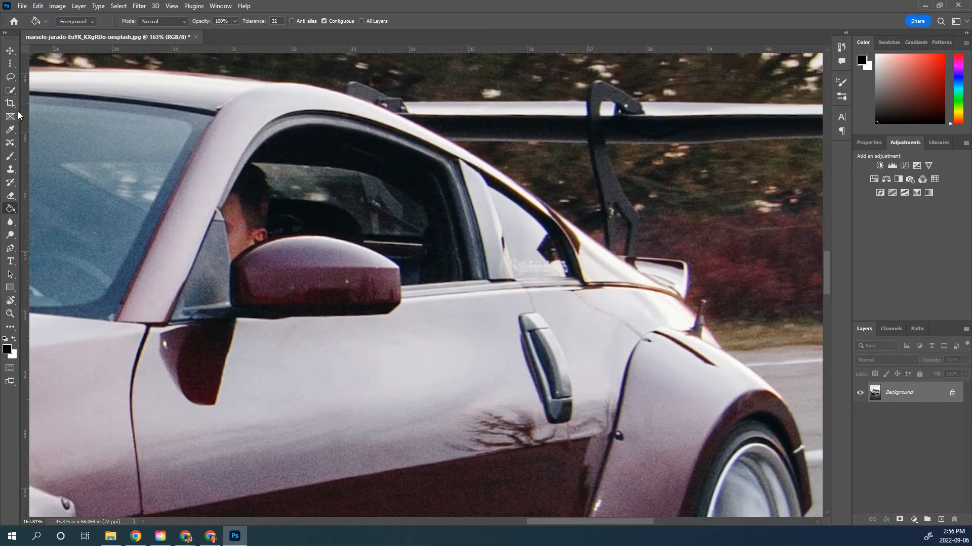
# Select the glass area of the car's front side window with the Quick Selection tool.
pyautogui.click(10, 92)
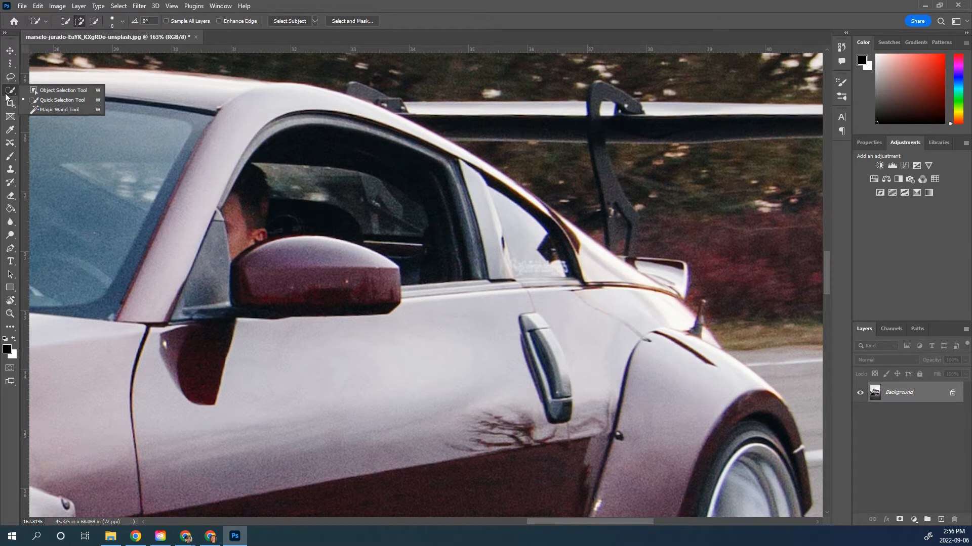
pyautogui.click(59, 100)
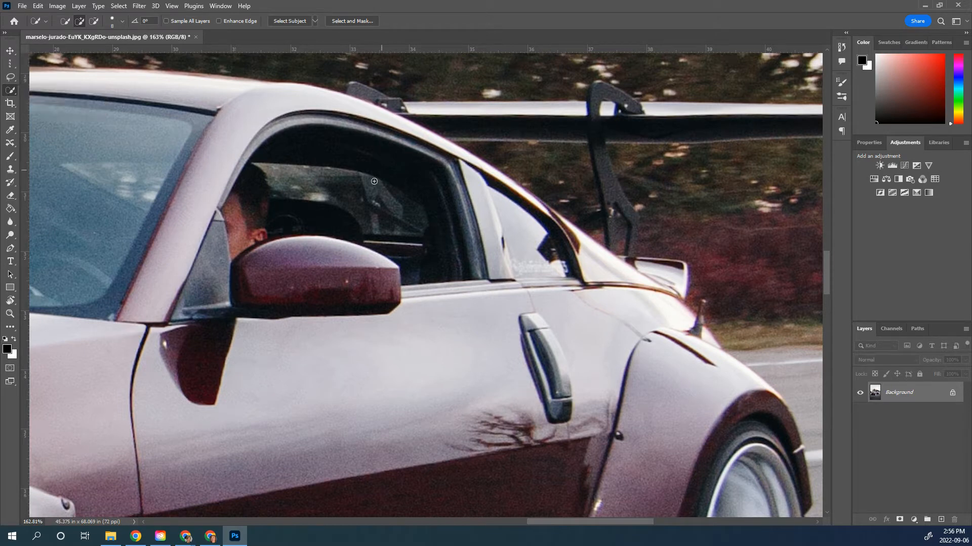
pyautogui.moveTo(251, 209)
pyautogui.mouseDown()
pyautogui.moveTo(276, 179)
pyautogui.moveTo(305, 172)
pyautogui.mouseUp()
pyautogui.moveTo(406, 216); pyautogui.dragTo(296, 234)
pyautogui.moveTo(256, 194); pyautogui.dragTo(235, 225)
pyautogui.moveTo(343, 112); pyautogui.dragTo(390, 122)
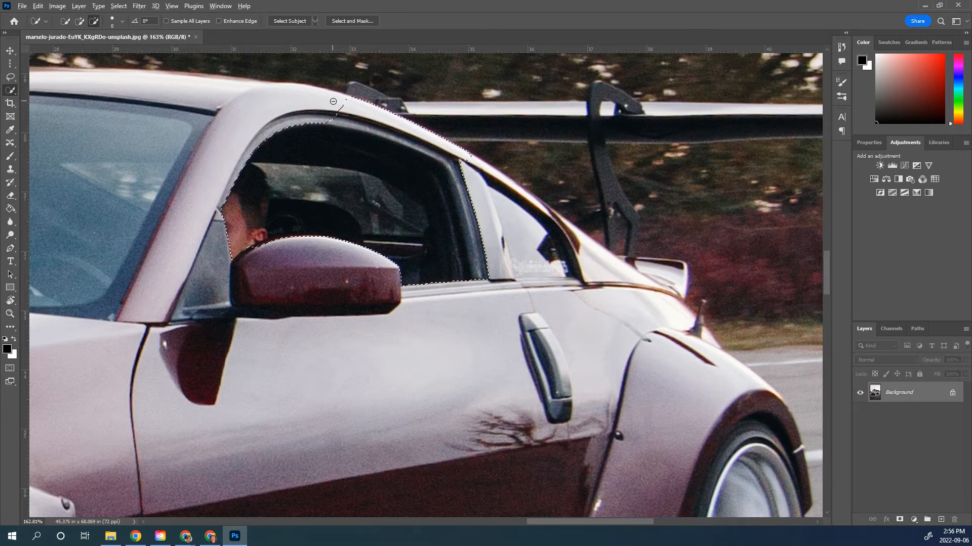
# Refine the selection along the window's upper edge, subtracting the roof spill and adding back missed parts of the window.
pyautogui.moveTo(345, 101)
pyautogui.mouseDown()
pyautogui.moveTo(462, 146)
pyautogui.moveTo(463, 165)
pyautogui.mouseUp()
pyautogui.moveTo(311, 123)
pyautogui.mouseDown()
pyautogui.moveTo(401, 124)
pyautogui.moveTo(449, 143)
pyautogui.moveTo(468, 169)
pyautogui.mouseUp()
pyautogui.moveTo(368, 132)
pyautogui.mouseDown()
pyautogui.moveTo(382, 124)
pyautogui.moveTo(407, 136)
pyautogui.mouseUp()
pyautogui.moveTo(266, 175)
pyautogui.mouseDown()
pyautogui.moveTo(261, 159)
pyautogui.moveTo(297, 142)
pyautogui.mouseUp()
pyautogui.moveTo(370, 154); pyautogui.dragTo(421, 171)
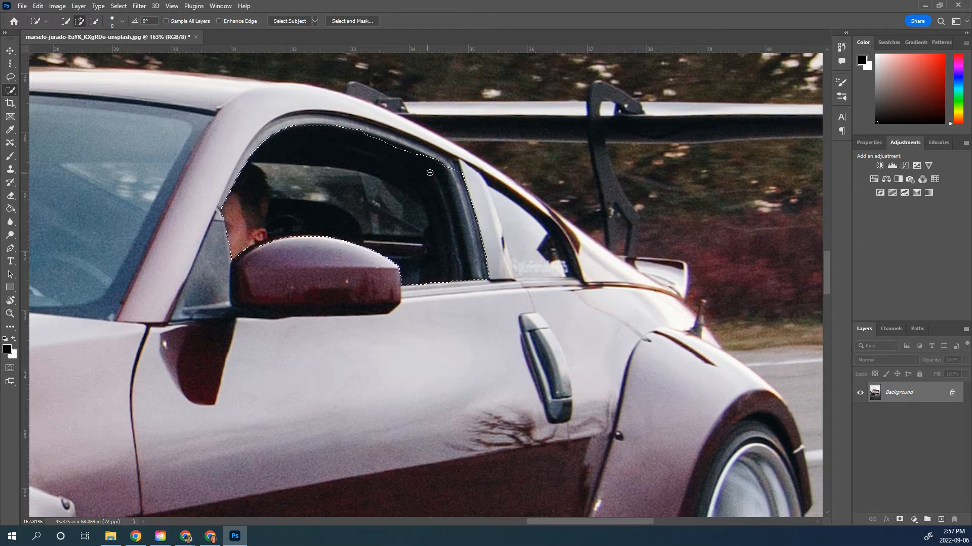
pyautogui.moveTo(282, 134)
pyautogui.mouseDown()
pyautogui.moveTo(345, 130)
pyautogui.moveTo(455, 174)
pyautogui.mouseUp()
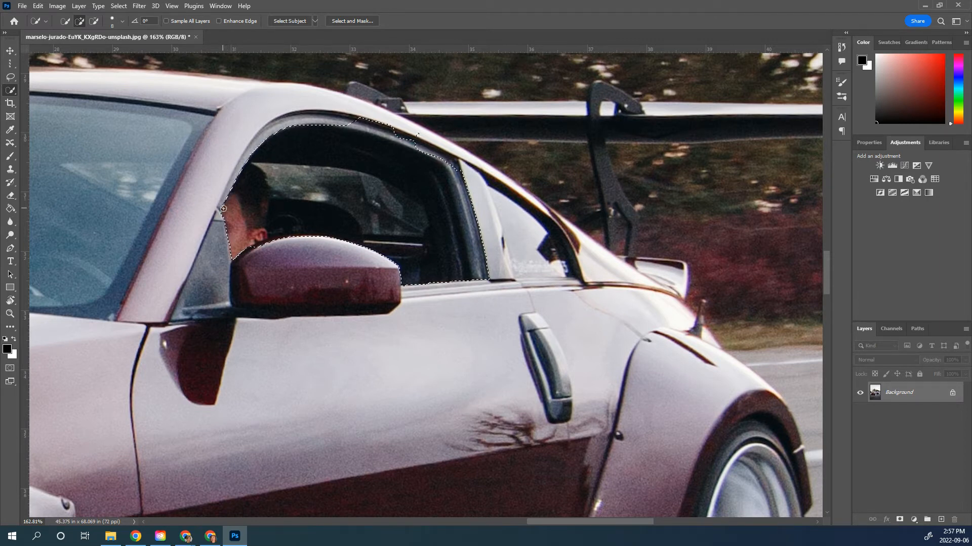
pyautogui.moveTo(288, 129); pyautogui.dragTo(348, 126)
# Fill the window selection with white on a new layer and lower that layer's opacity to 36%.
pyautogui.click(941, 521)
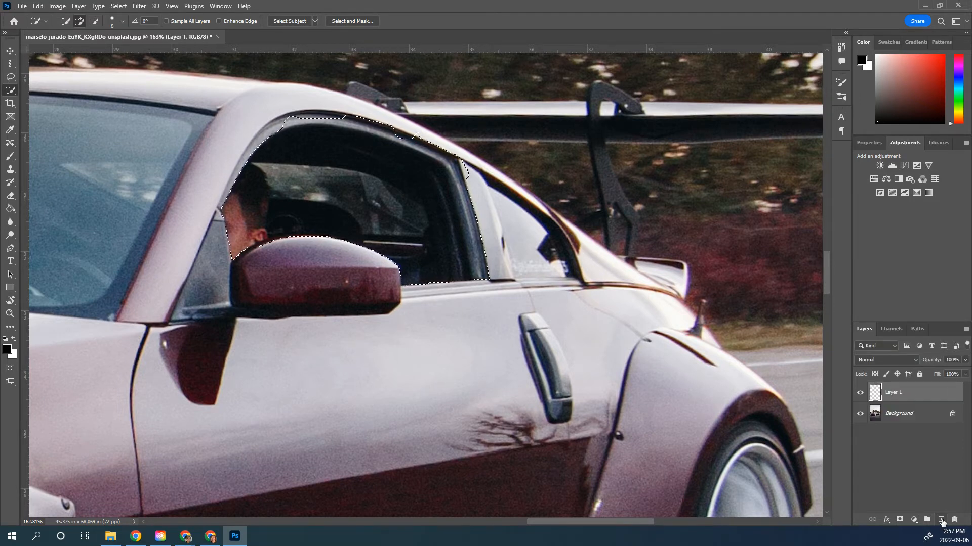
pyautogui.click(14, 341)
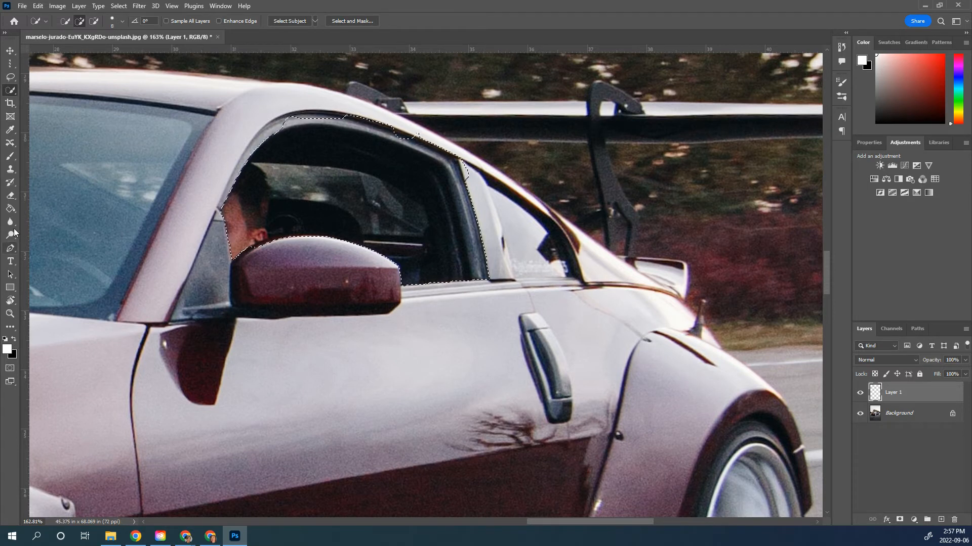
pyautogui.click(13, 211)
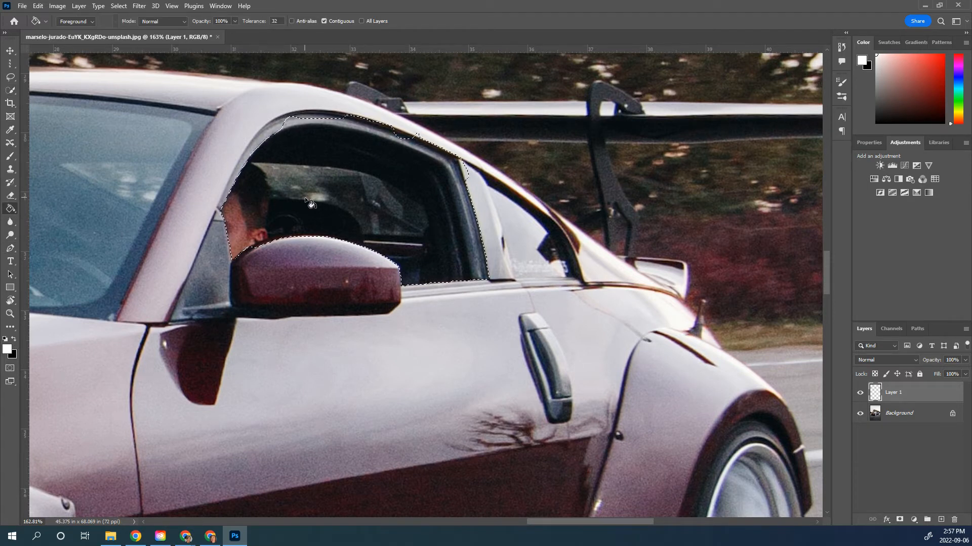
pyautogui.click(328, 197)
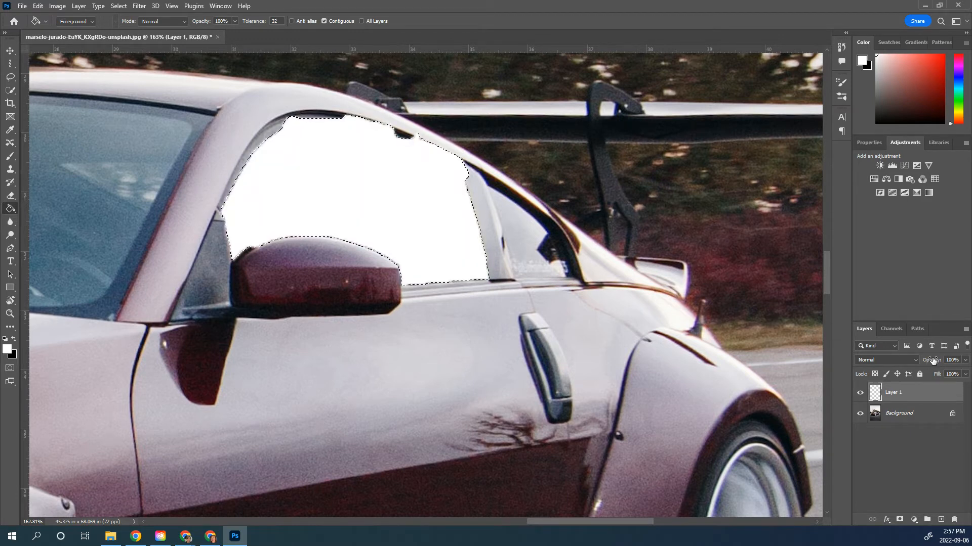
pyautogui.moveTo(933, 363); pyautogui.dragTo(905, 373)
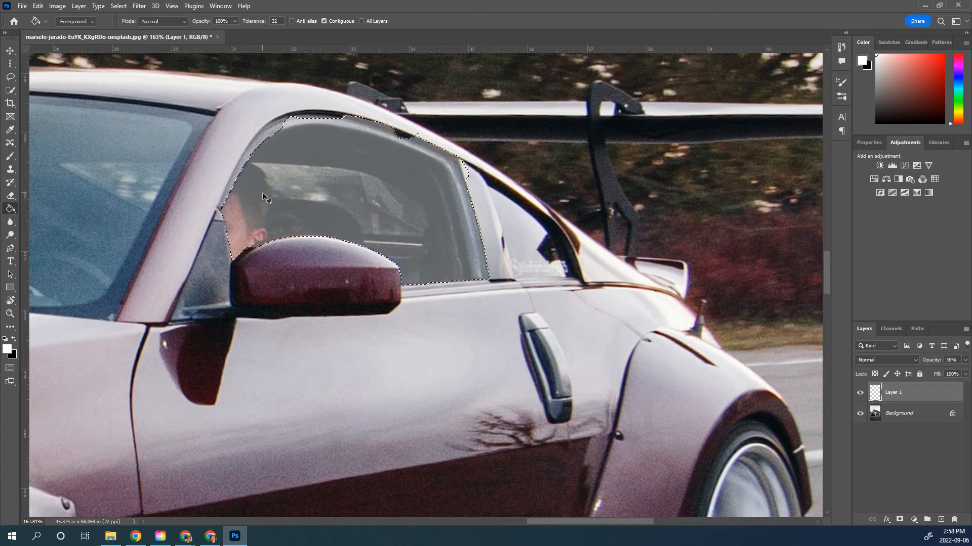
pyautogui.hotkey('ctrl', 'd')
# Add a mask to the white window layer and set up a 30 px Hard Round brush with black as the foreground colour.
pyautogui.click(14, 339)
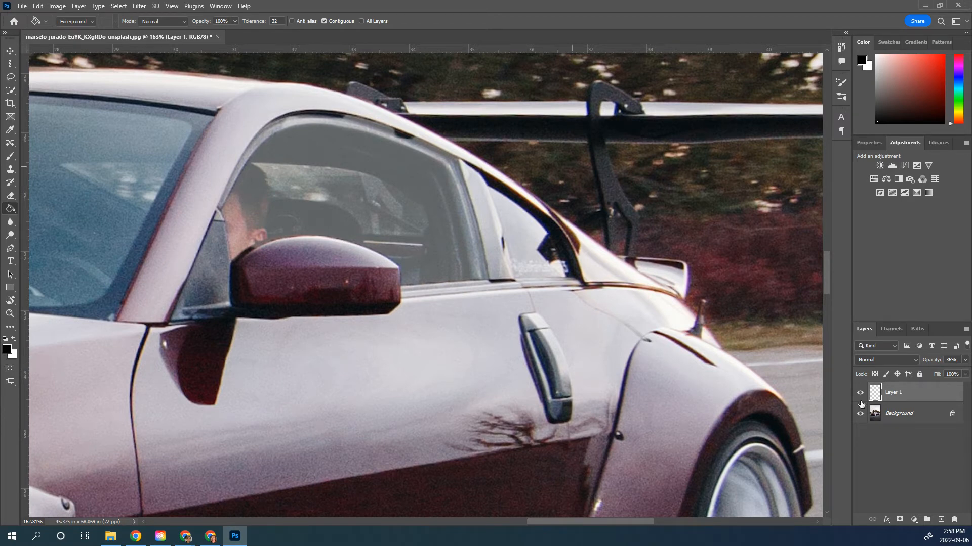
pyautogui.click(900, 520)
pyautogui.click(11, 159)
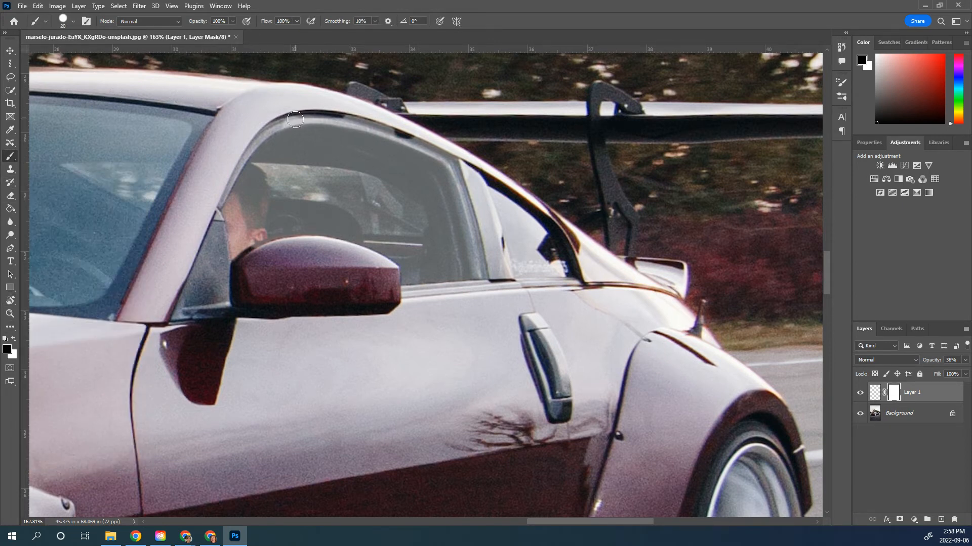
pyautogui.press(']')
pyautogui.press(']')
pyautogui.press(']')
pyautogui.press(']')
pyautogui.press('[')
pyautogui.press('[')
pyautogui.press('[')
pyautogui.press('[')
pyautogui.press(']')
pyautogui.click(75, 22)
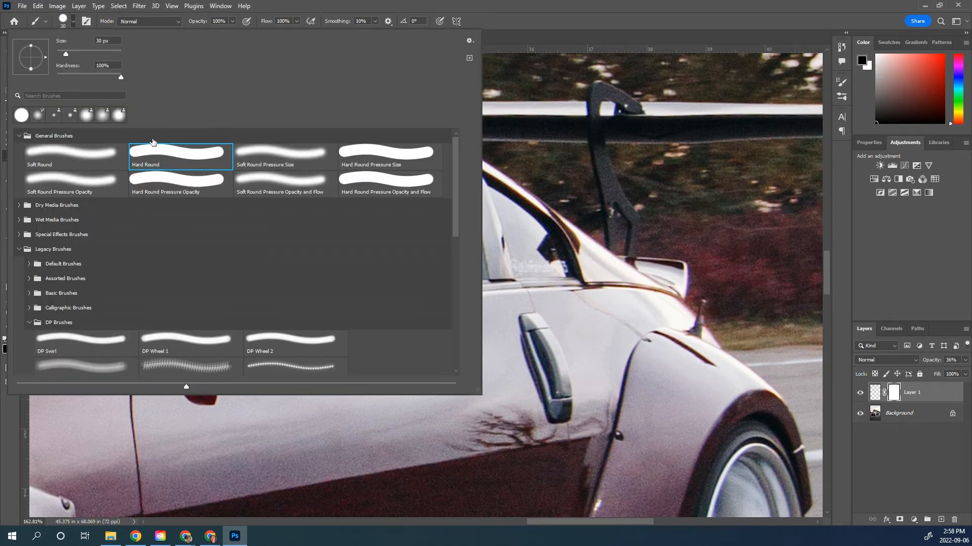
pyautogui.click(62, 22)
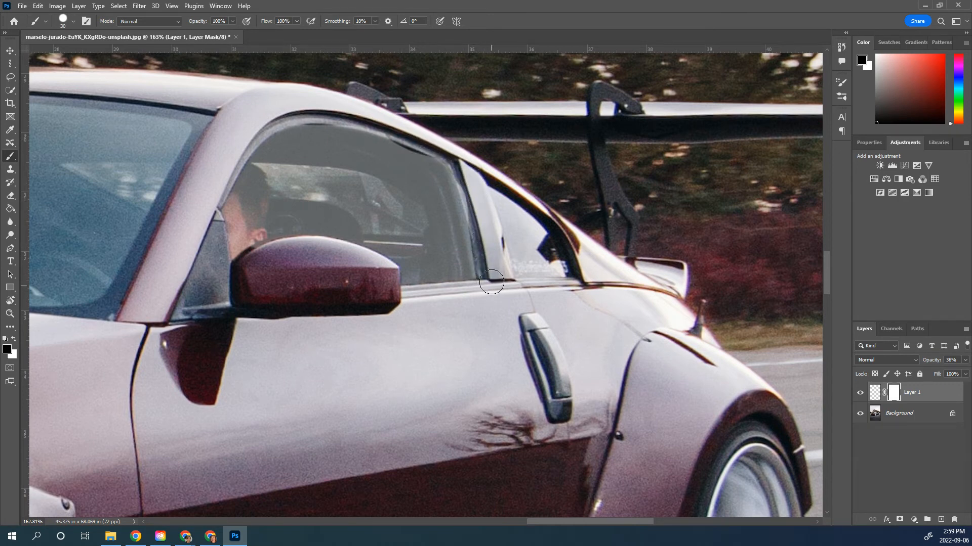
# Paint black on the layer mask to hide the white tint along the window's rear and upper frame.
pyautogui.moveTo(491, 282)
pyautogui.mouseDown()
pyautogui.moveTo(468, 187)
pyautogui.moveTo(442, 146)
pyautogui.mouseUp()
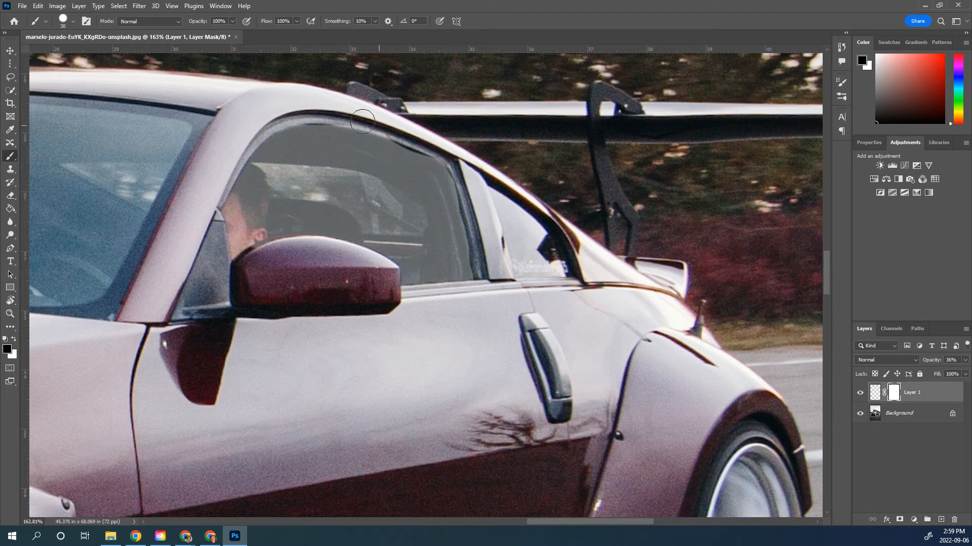
pyautogui.moveTo(293, 115); pyautogui.dragTo(419, 136)
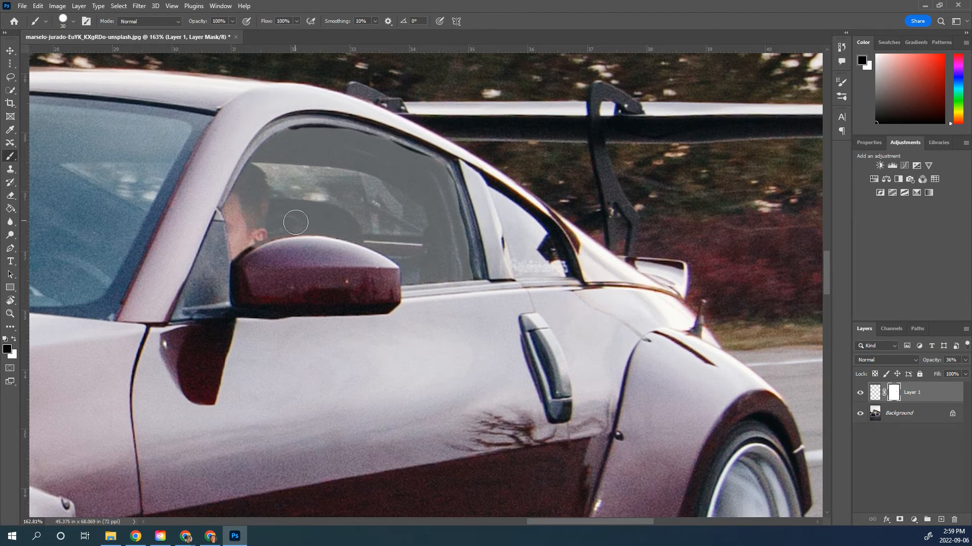
# Paint white on the layer mask to restore the tint over the dark gaps along the window's upper and rear inner edge.
pyautogui.scroll(3, 342, 186)
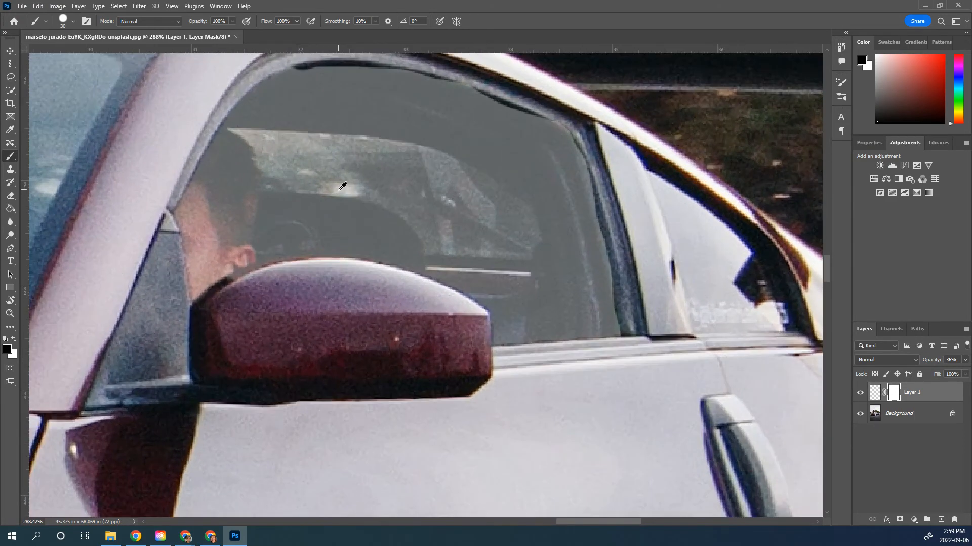
pyautogui.scroll(5, 342, 186)
pyautogui.moveTo(406, 129); pyautogui.dragTo(309, 282)
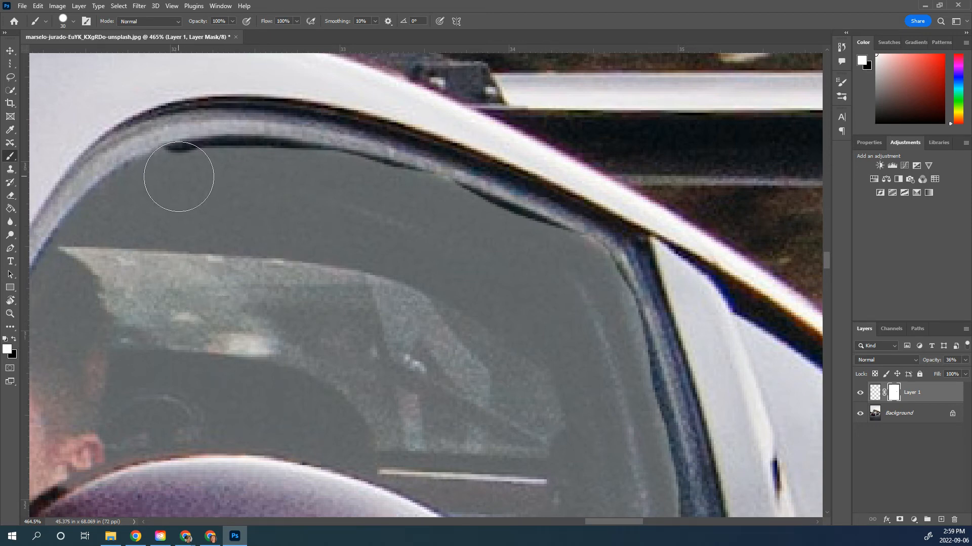
pyautogui.moveTo(178, 180)
pyautogui.mouseDown()
pyautogui.moveTo(261, 171)
pyautogui.moveTo(356, 186)
pyautogui.moveTo(405, 199)
pyautogui.moveTo(439, 233)
pyautogui.moveTo(472, 221)
pyautogui.moveTo(424, 207)
pyautogui.moveTo(476, 221)
pyautogui.moveTo(579, 279)
pyautogui.moveTo(581, 270)
pyautogui.moveTo(595, 304)
pyautogui.moveTo(590, 278)
pyautogui.moveTo(628, 379)
pyautogui.mouseUp()
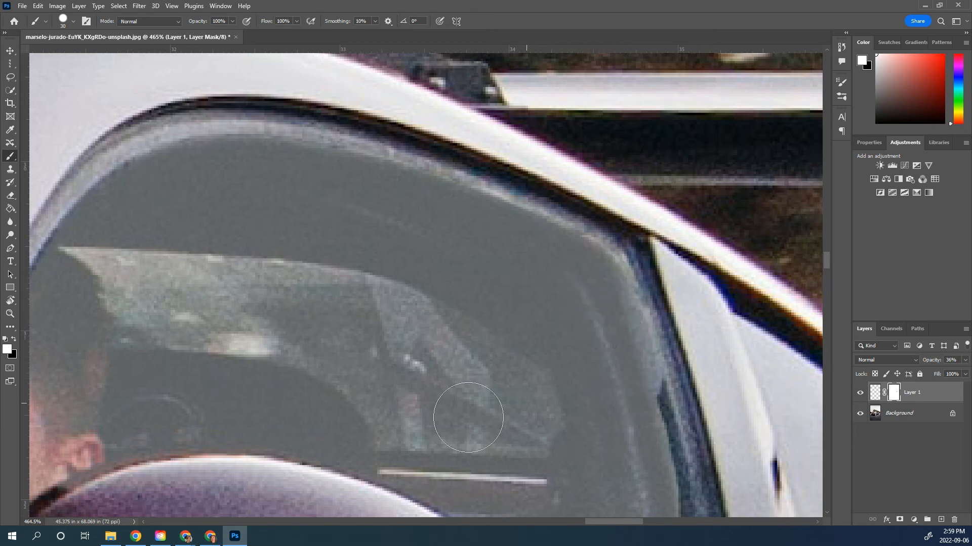
pyautogui.keyDown('alt'); pyautogui.click(612, 428); pyautogui.keyUp('alt')
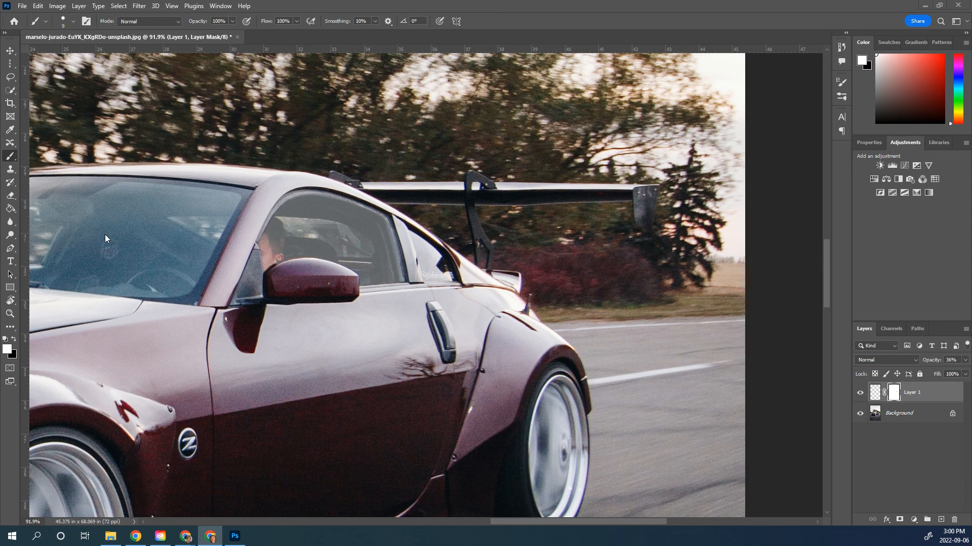
pyautogui.scroll(-5, 105, 242)
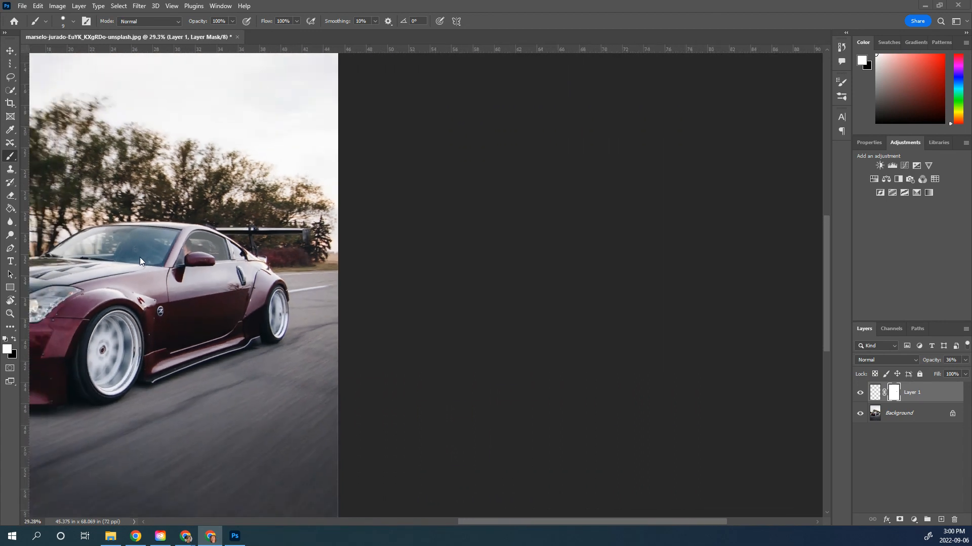
pyautogui.click(204, 317)
pyautogui.moveTo(169, 320); pyautogui.dragTo(340, 347)
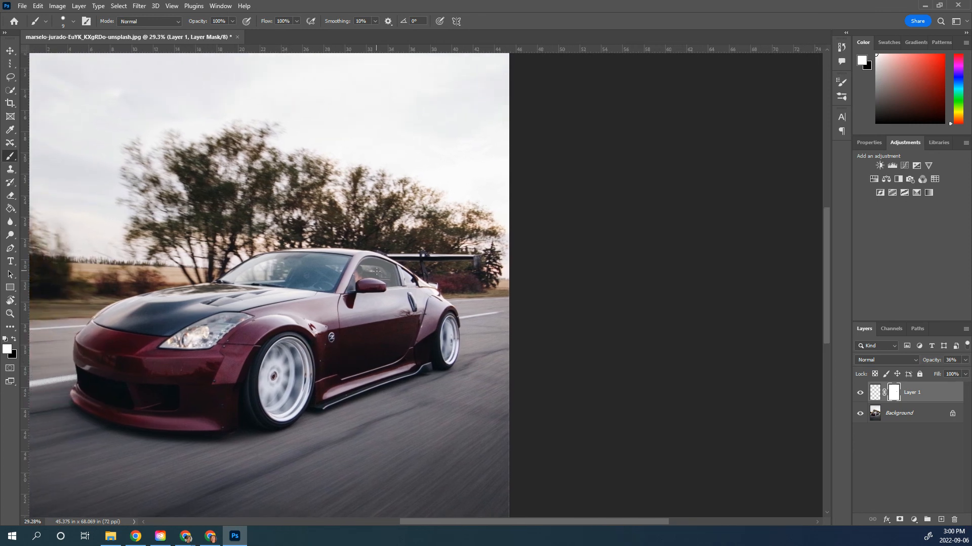